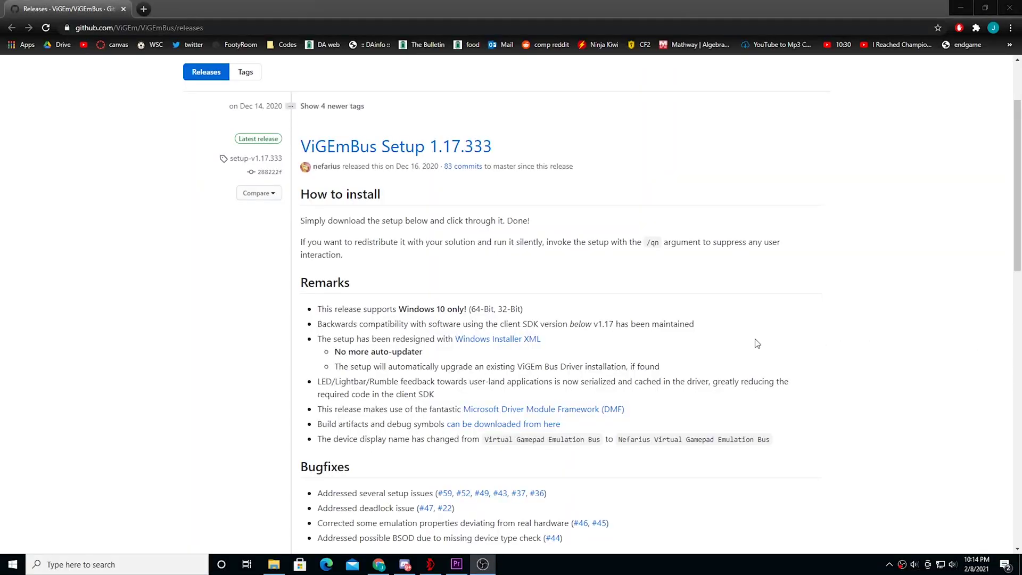
Step: Scroll down while leaving Fortnite to reach the desktop with the downloaded files
{"action": "scroll", "coordinate": [755, 342], "scroll_direction": "down", "scroll_amount": 7}
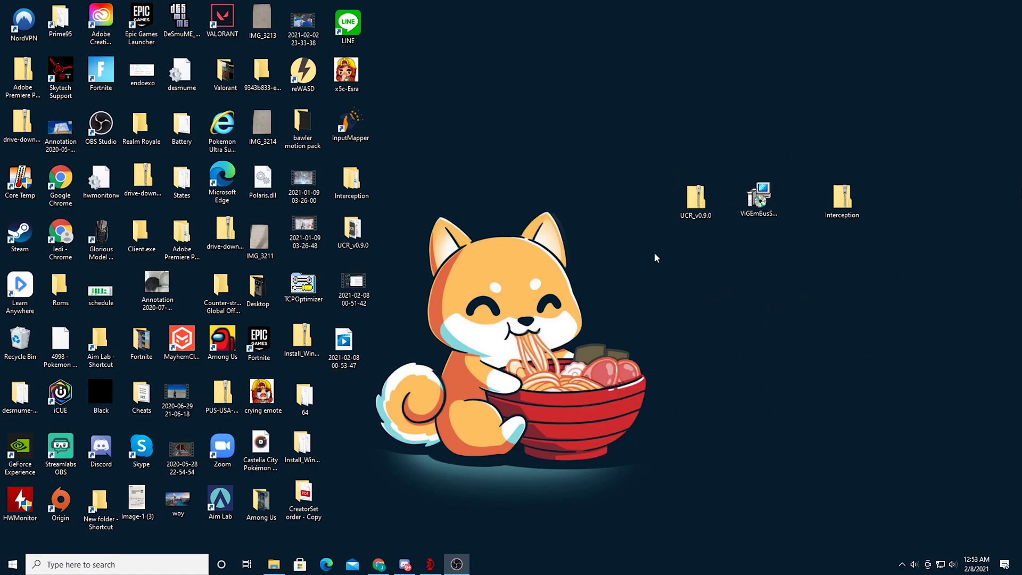
Step: Extract the UCR_v0.9.0 zip with 7-Zip into a UCR_v0.9.0 folder, then select the Interception folder
{"action": "right_click", "coordinate": [695, 196]}
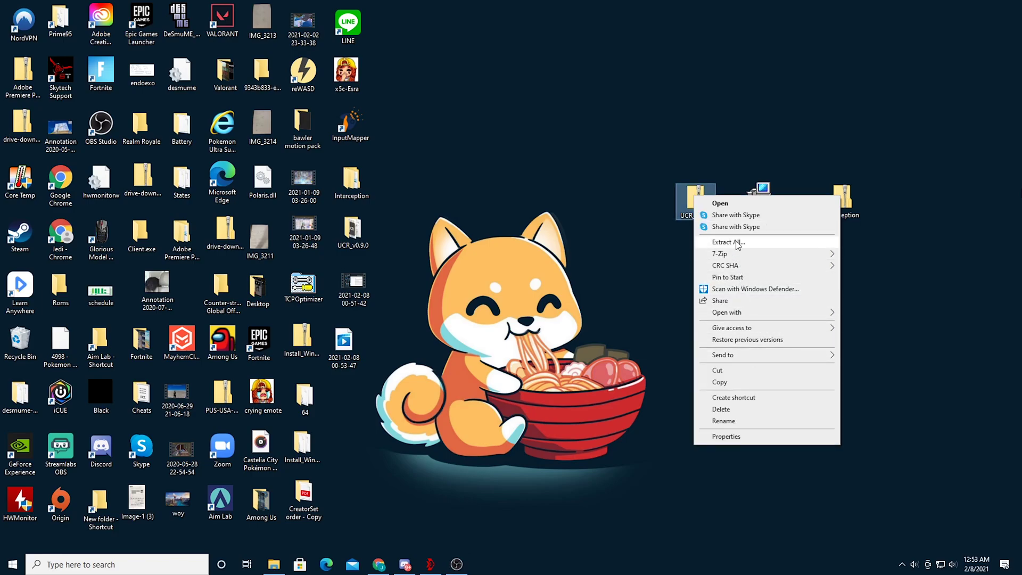
{"action": "mouse_move", "coordinate": [733, 257]}
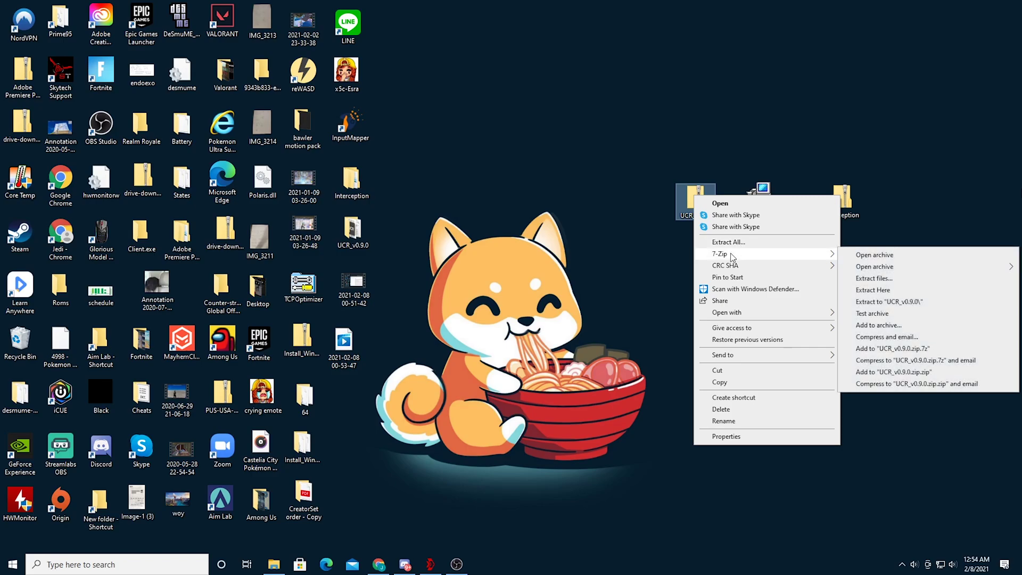
{"action": "left_click", "coordinate": [889, 302]}
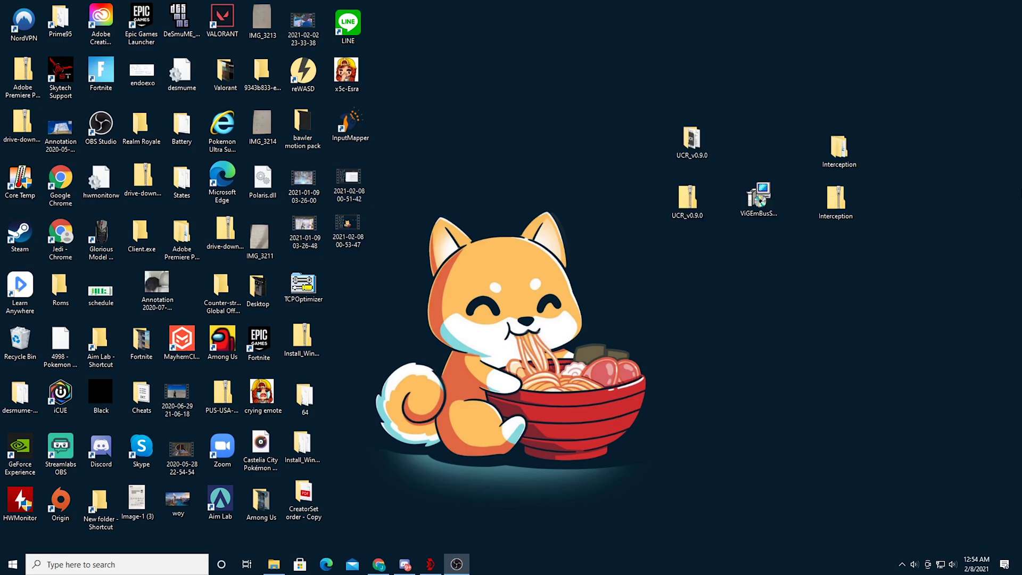
{"action": "left_click", "coordinate": [687, 143]}
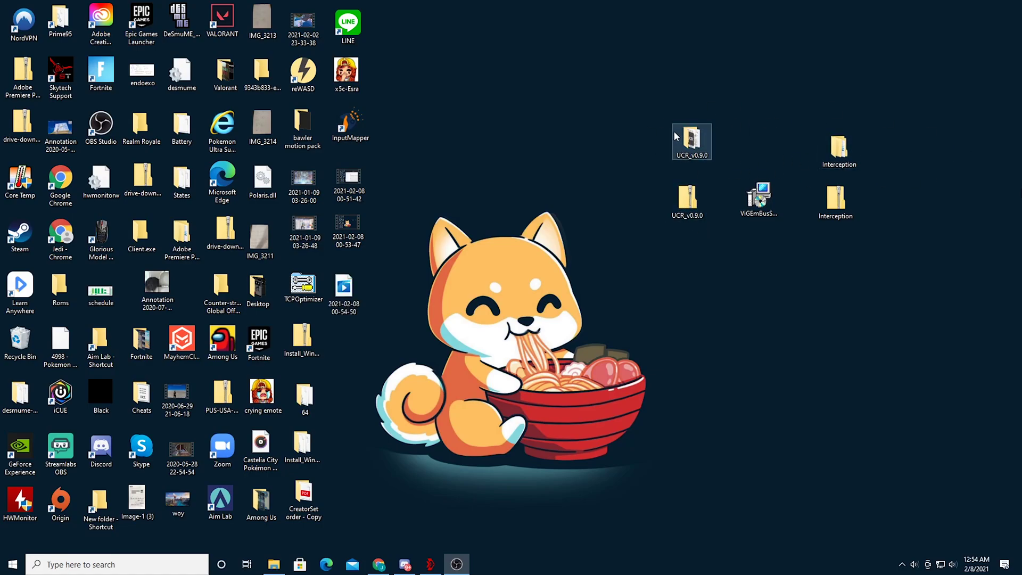
{"action": "left_click", "coordinate": [849, 153]}
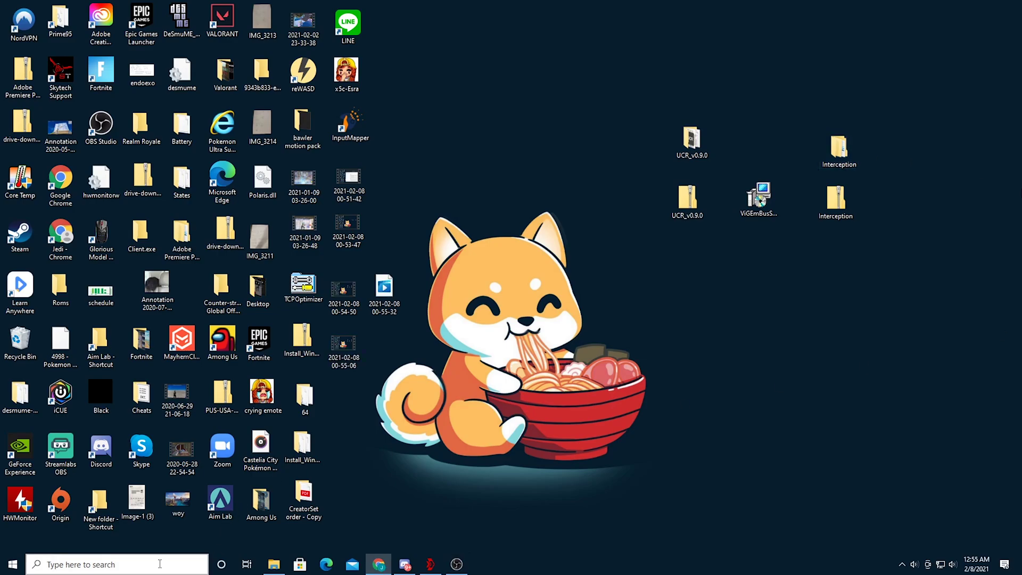
Step: Search for cmd and run Command Prompt as administrator
{"action": "left_click", "coordinate": [159, 563]}
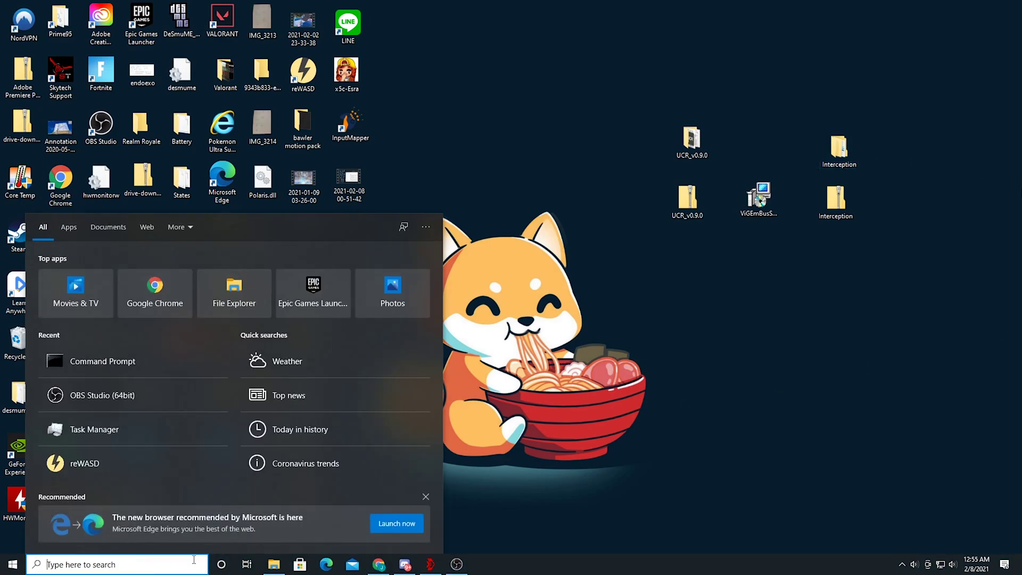
{"action": "type", "text": "cmd"}
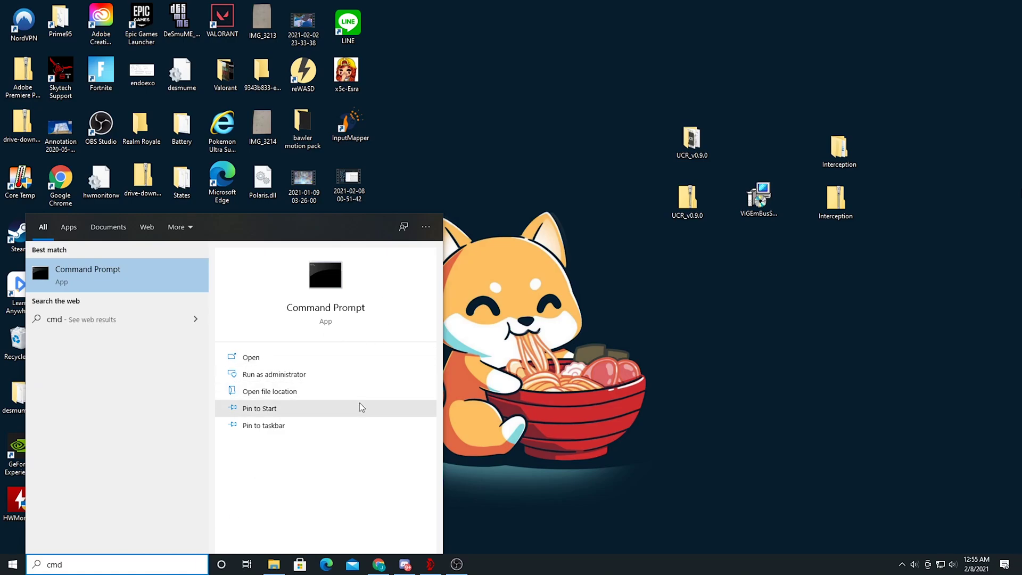
{"action": "left_click", "coordinate": [276, 375]}
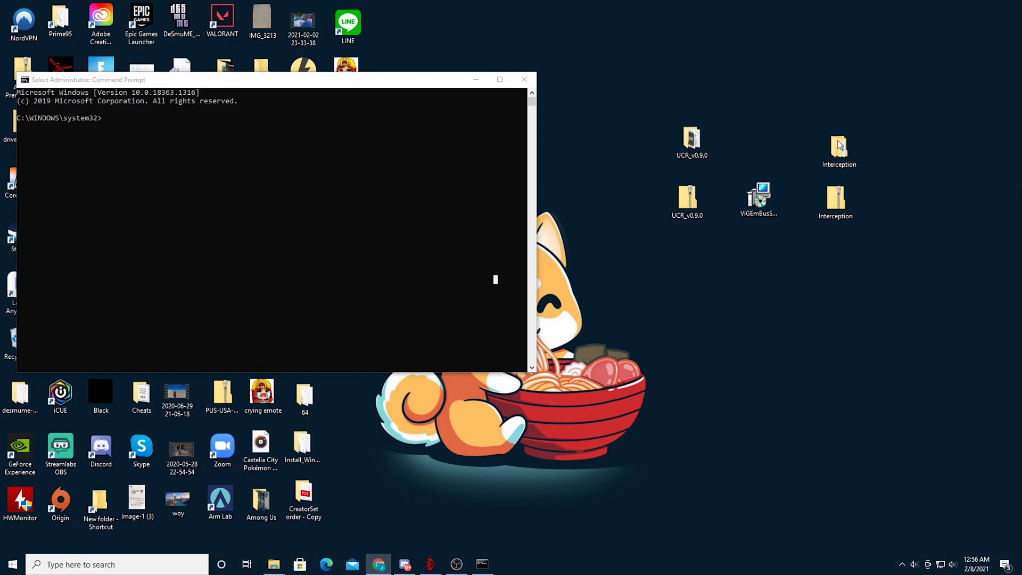
Step: Go to Interception > Interception > command line installer and copy its folder address
{"action": "double_click", "coordinate": [839, 145]}
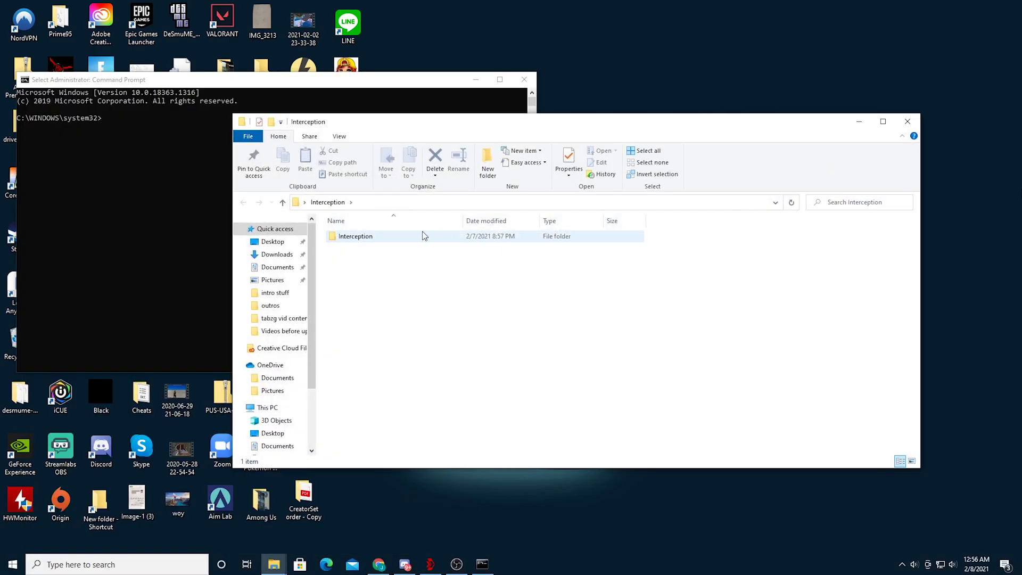
{"action": "double_click", "coordinate": [395, 236]}
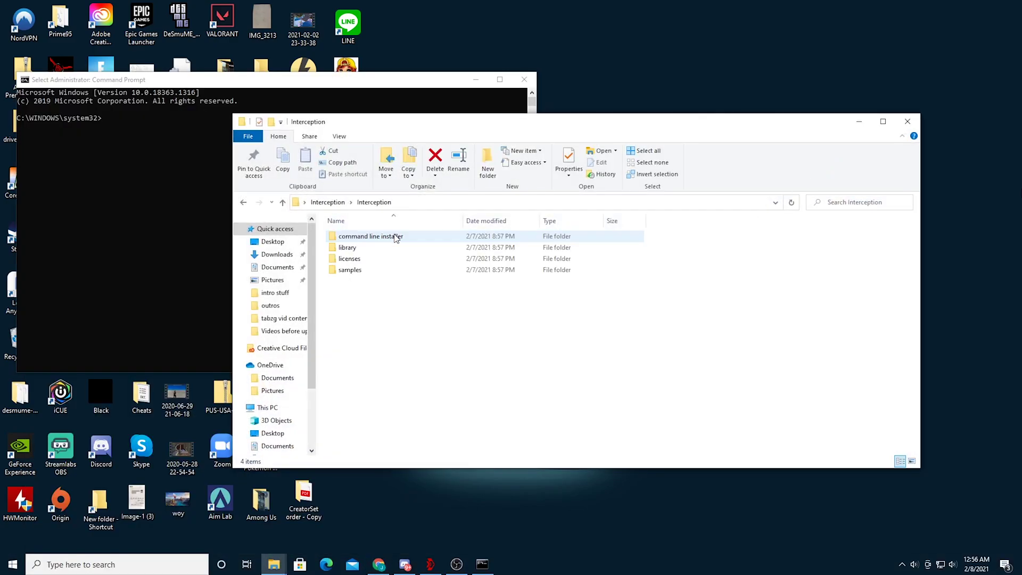
{"action": "double_click", "coordinate": [384, 238]}
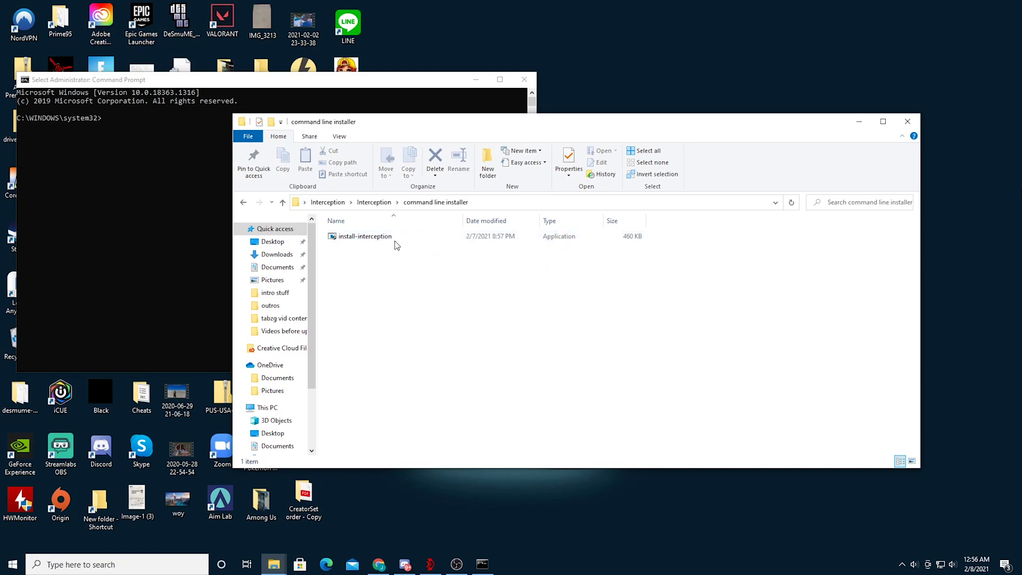
{"action": "right_click", "coordinate": [431, 204]}
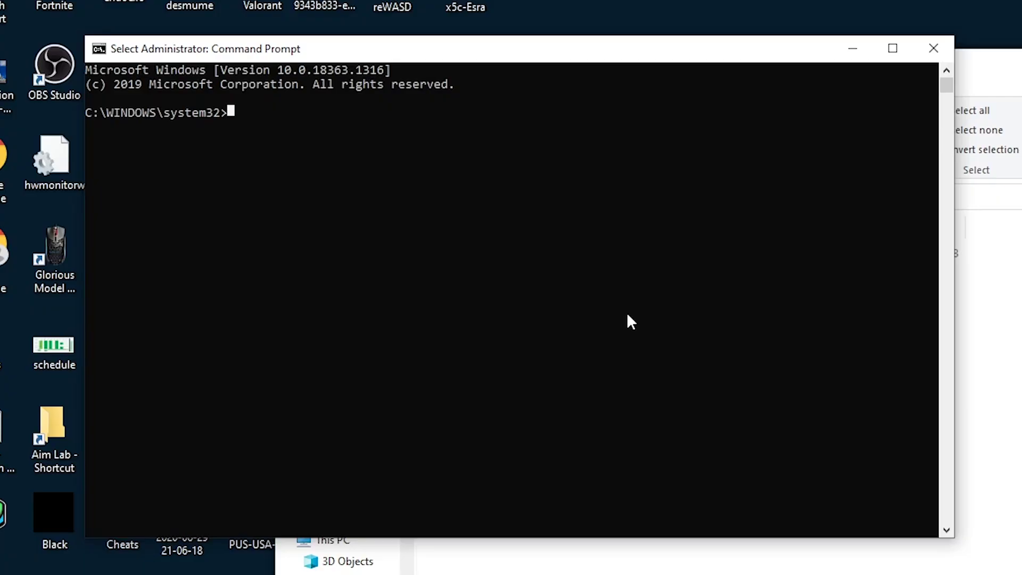
Step: Change the console's directory to the pasted command line installer folder path
{"action": "type", "text": "cd"}
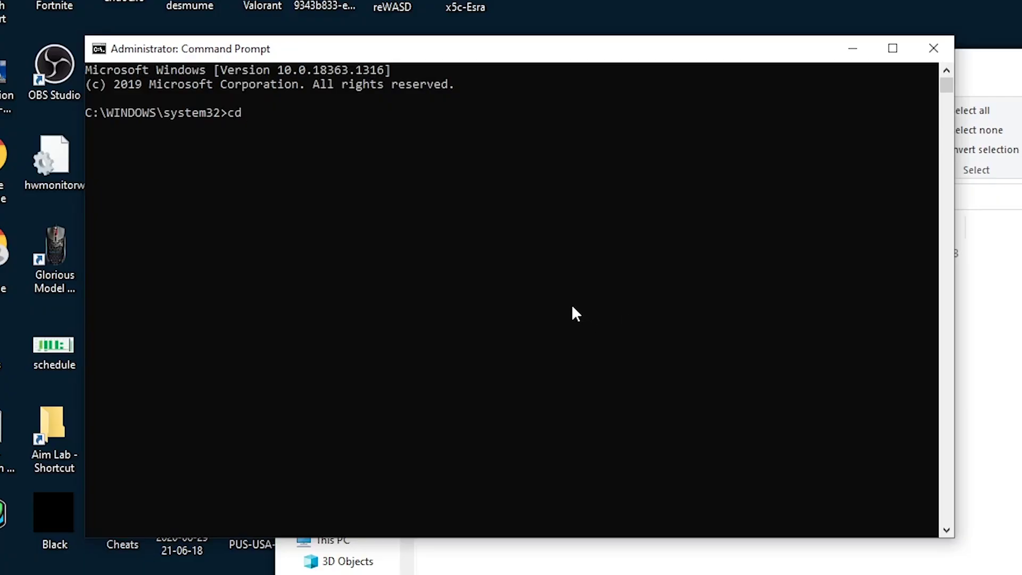
{"action": "type", "text": "C:\\Users\\Jedi\\Desktop\\Interception\\Interception\\command line installer"}
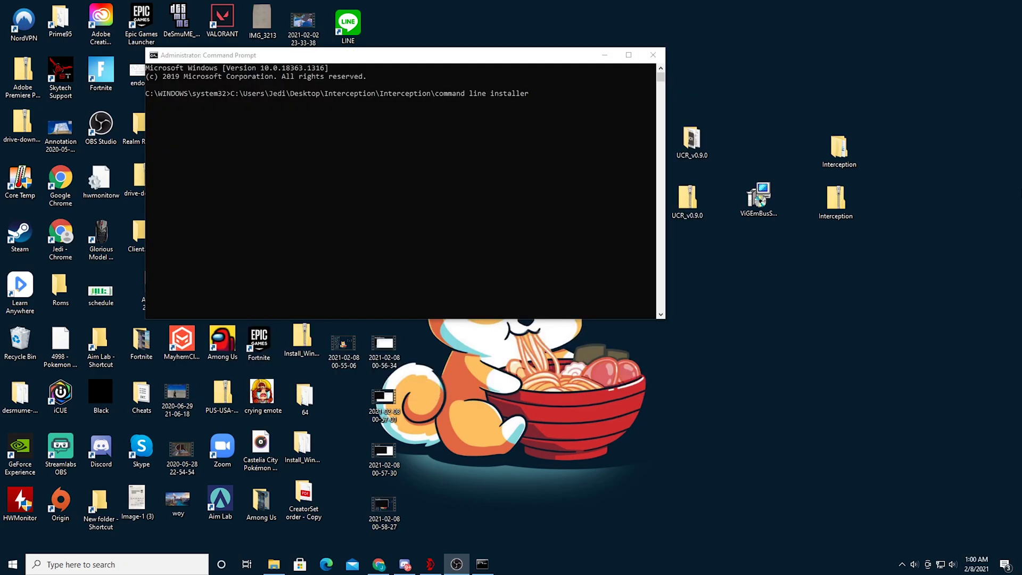
{"action": "left_click", "coordinate": [532, 98]}
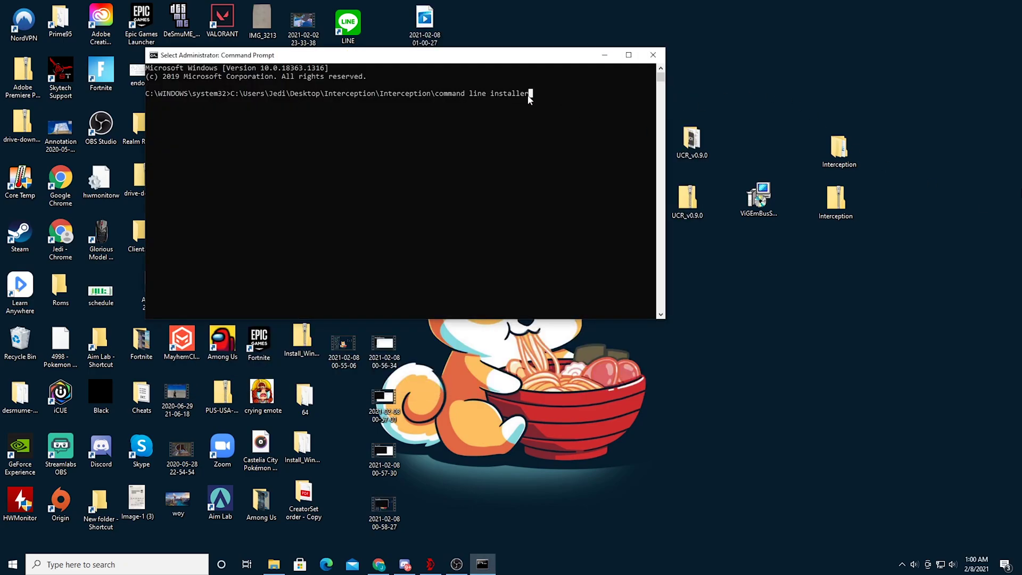
{"action": "key", "text": "Escape"}
{"action": "key", "text": "Return"}
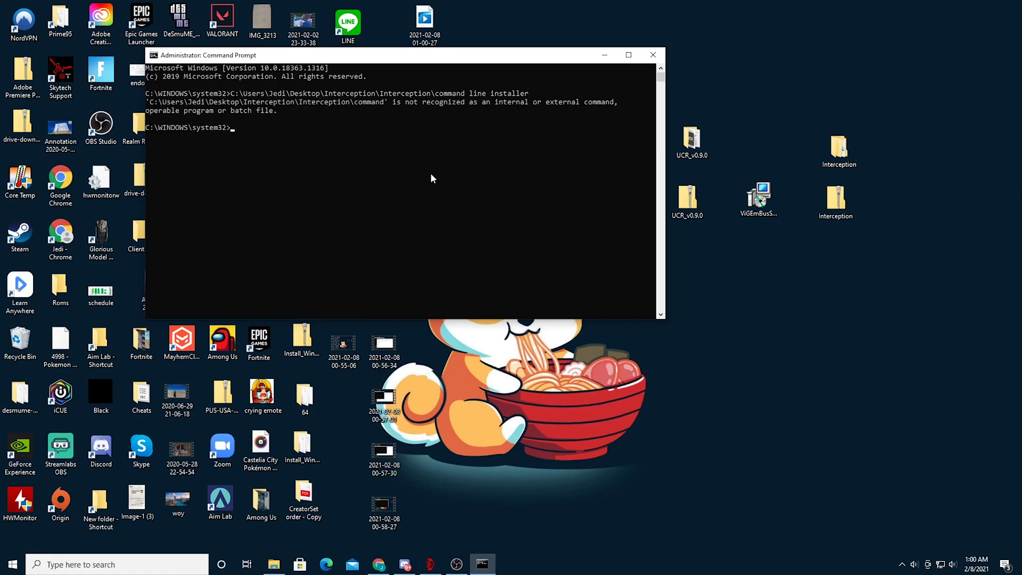
Step: Run install-interception.exe /install, which the console reports as not recognized
{"action": "key", "text": "alt+Tab"}
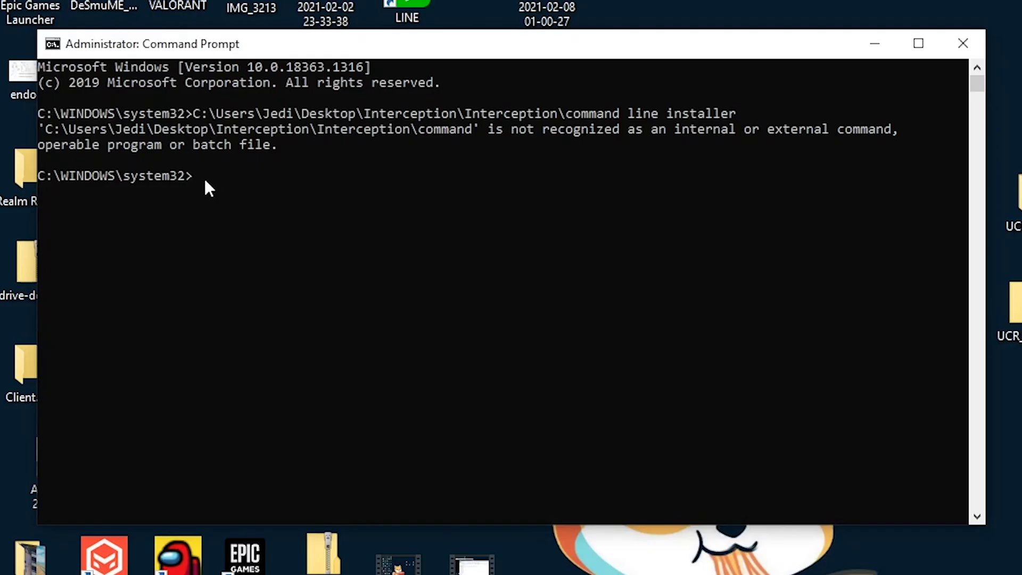
{"action": "left_click", "coordinate": [235, 130]}
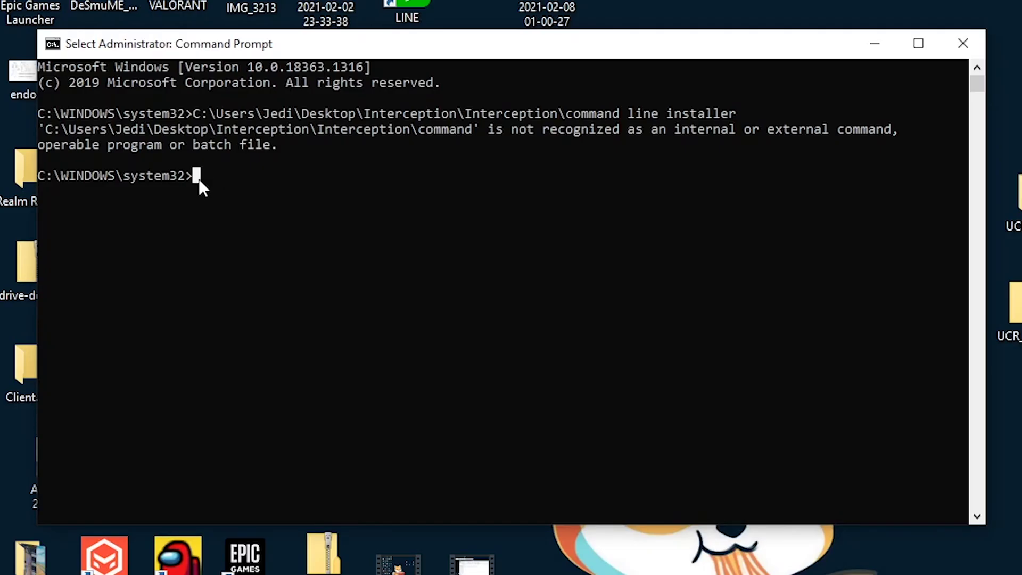
{"action": "right_click", "coordinate": [321, 218]}
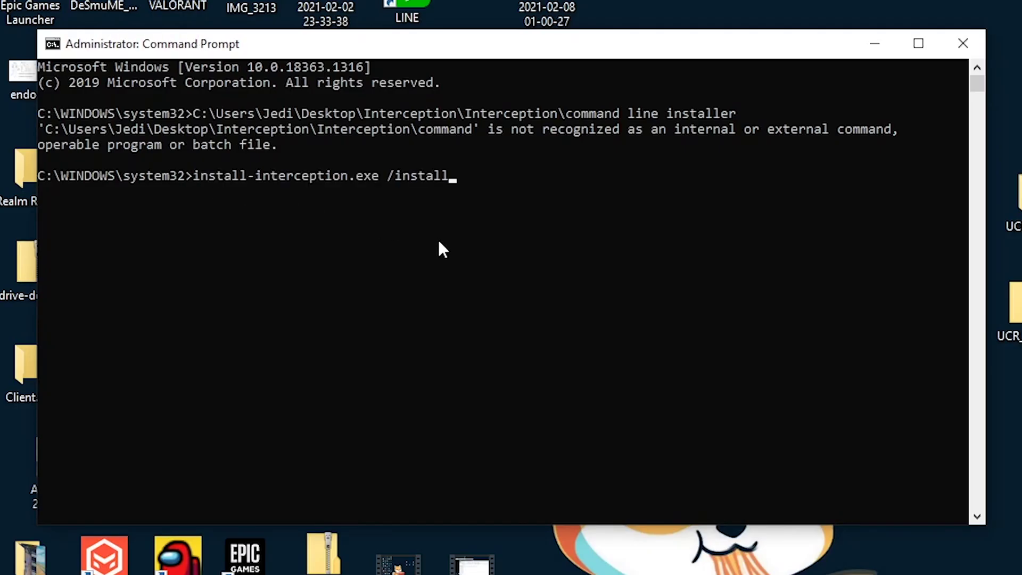
{"action": "key", "text": "Return"}
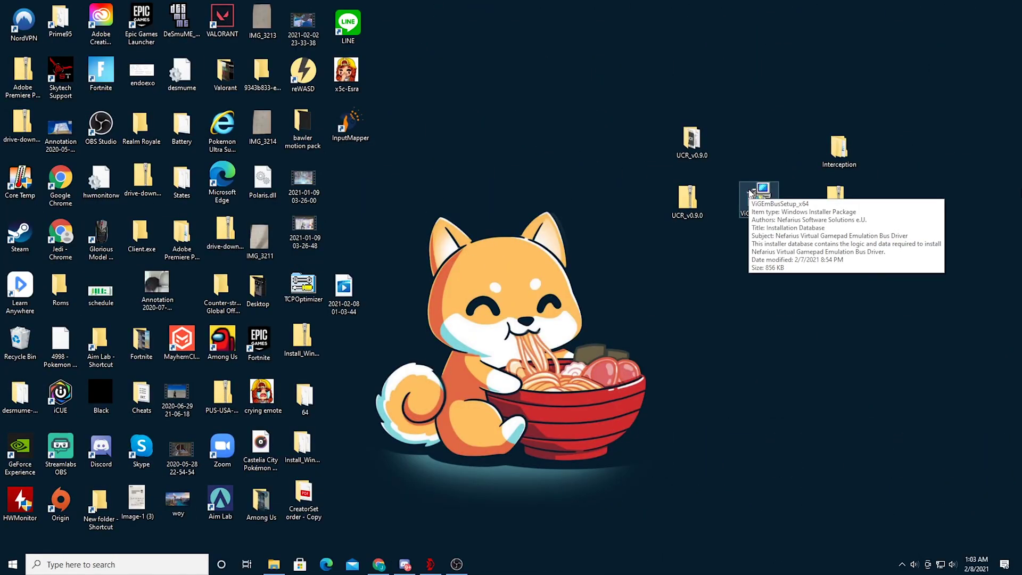
{"action": "double_click", "coordinate": [758, 198]}
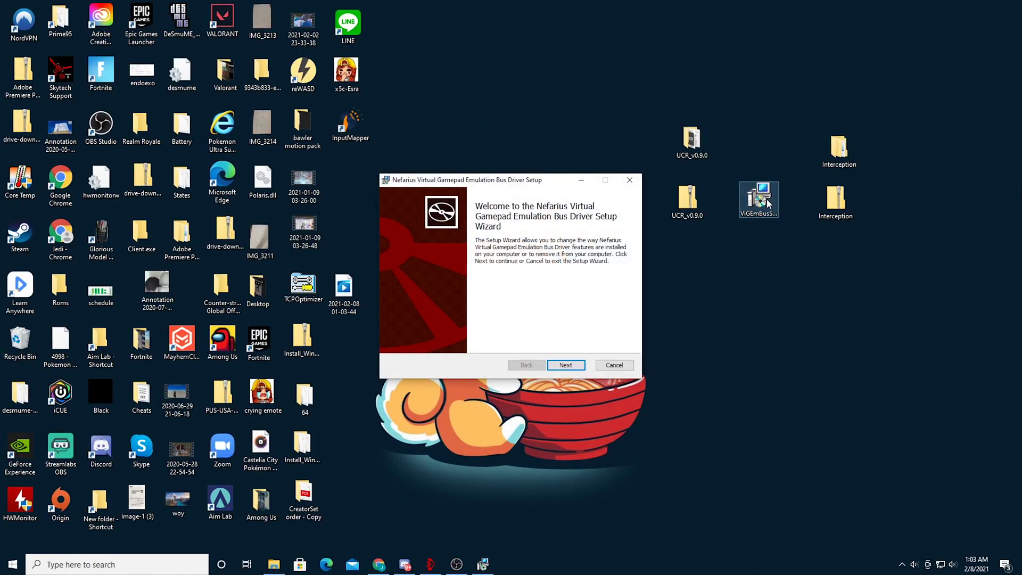
{"action": "left_click", "coordinate": [565, 365]}
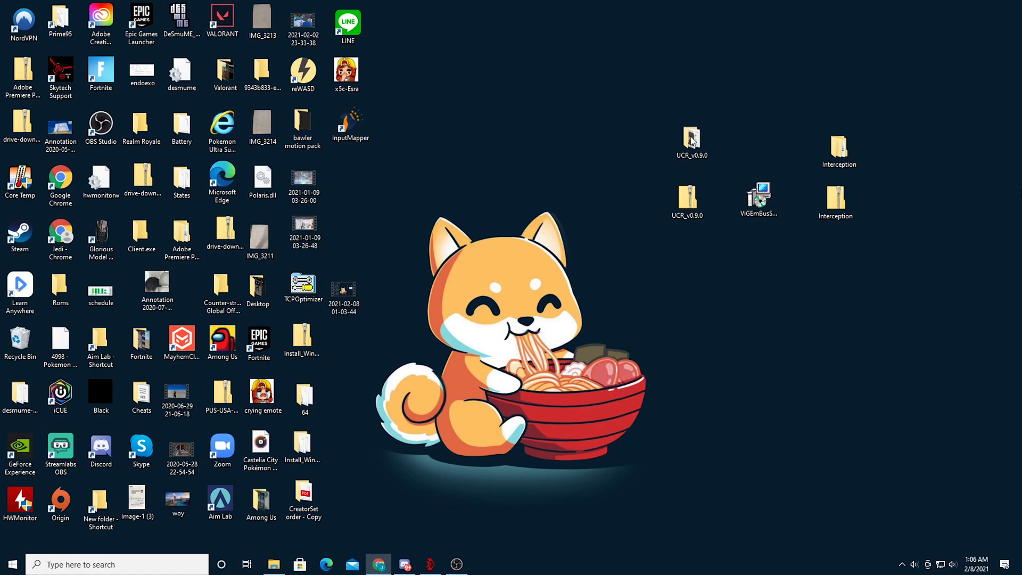
{"action": "double_click", "coordinate": [691, 141]}
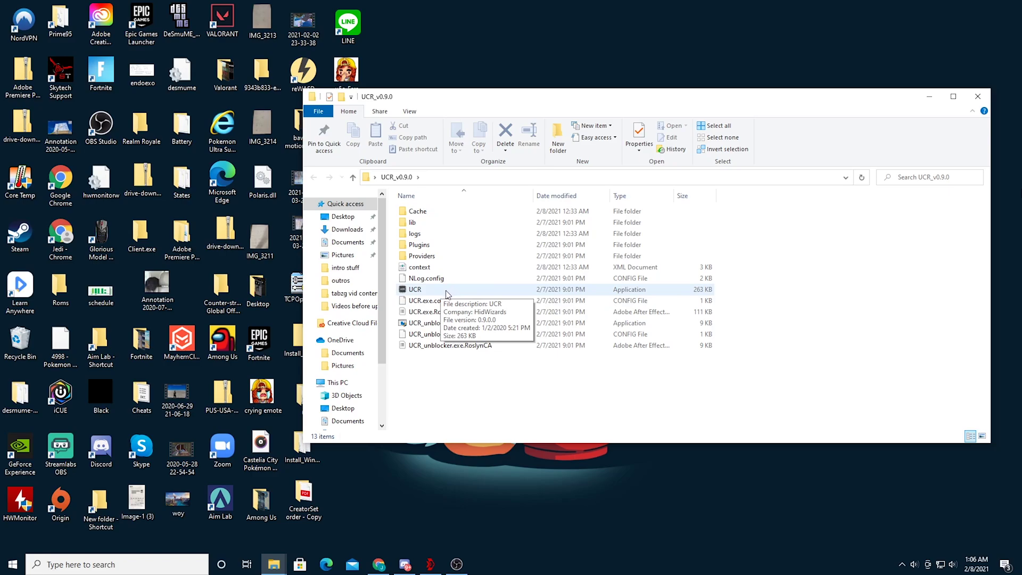
Step: Launch Universal Control Remapper from its folder
{"action": "left_click", "coordinate": [448, 291]}
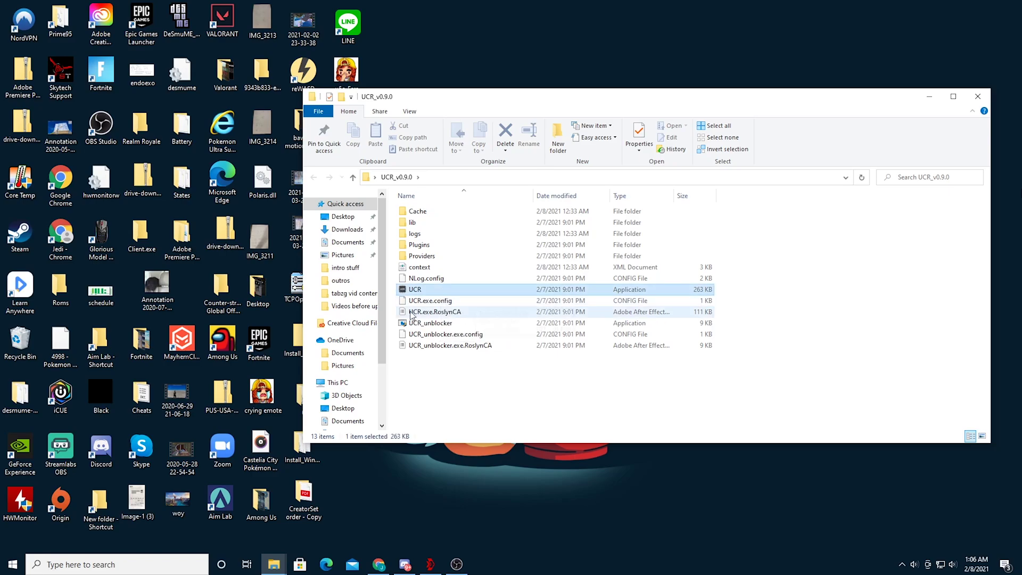
{"action": "right_click", "coordinate": [506, 289]}
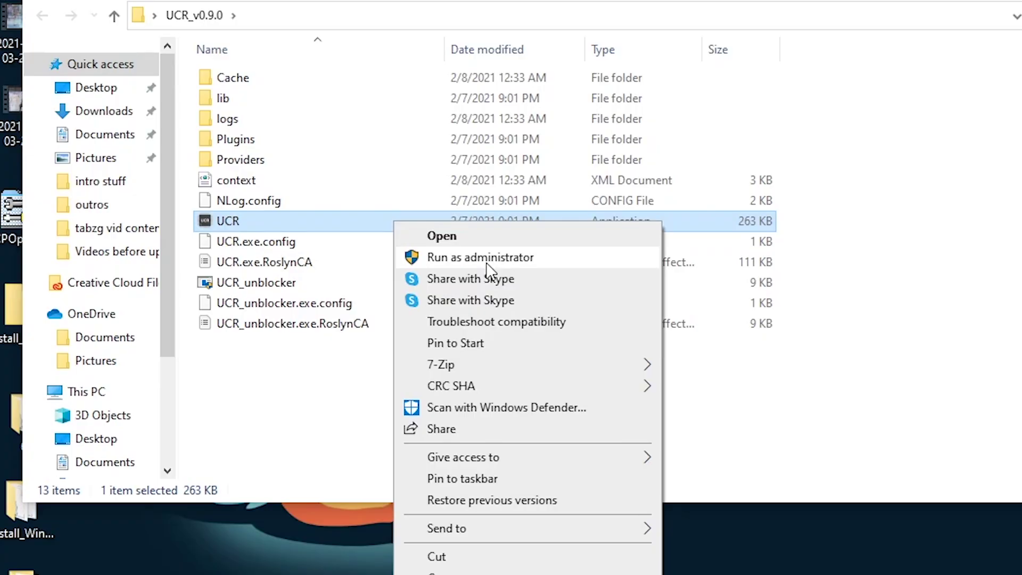
{"action": "left_click", "coordinate": [487, 264]}
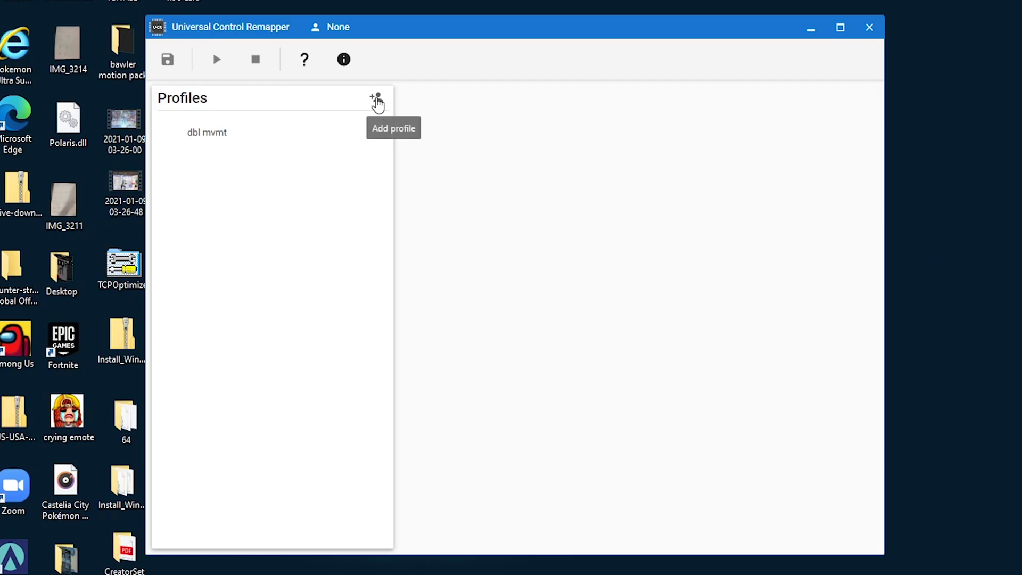
Step: Create profile 'dbl mvmt' with Ducky keyboard input and ViGEm Xbox 360 Controller 1 output
{"action": "left_click", "coordinate": [488, 161]}
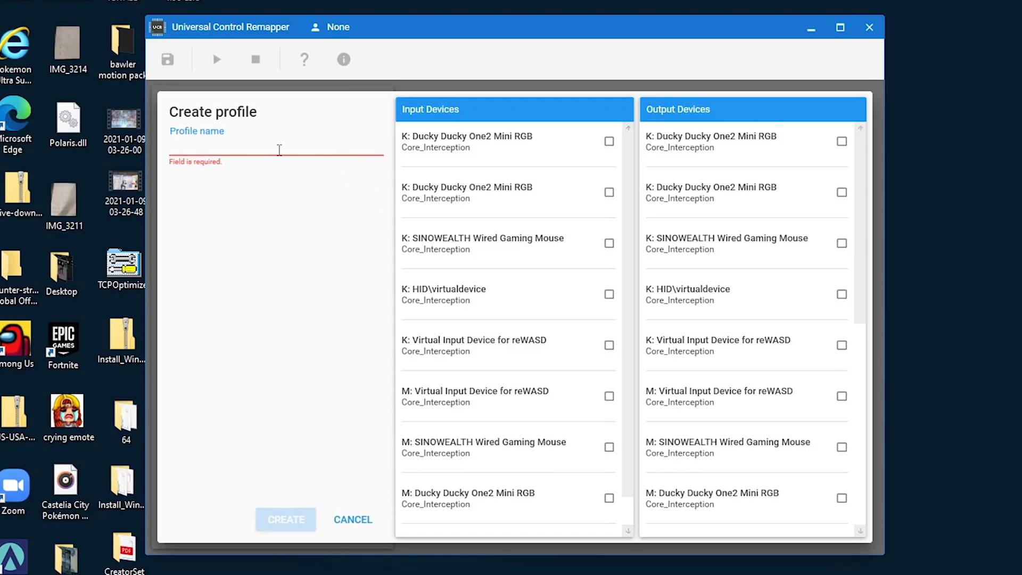
{"action": "type", "text": "dbl mvmt"}
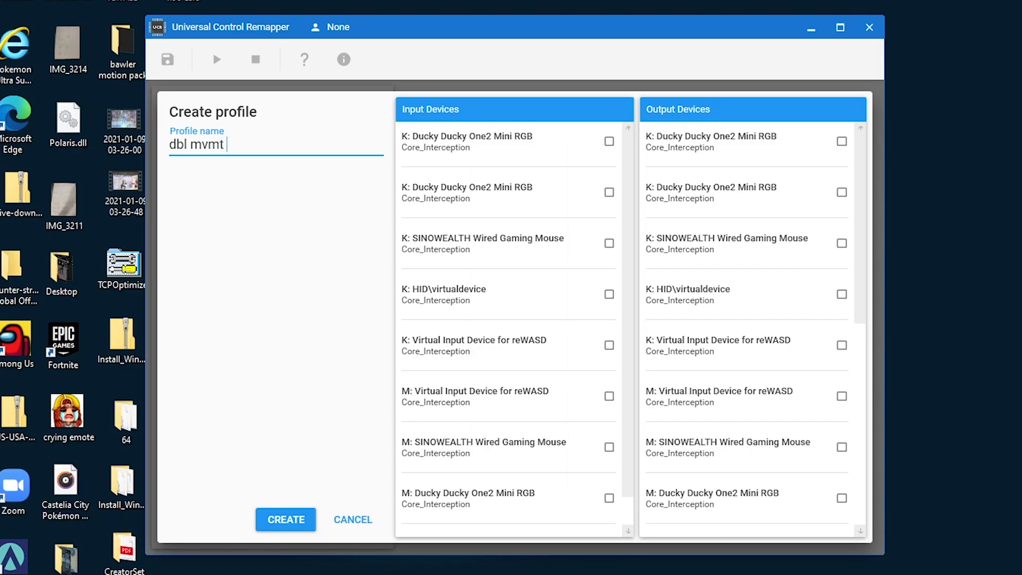
{"action": "left_click", "coordinate": [609, 142]}
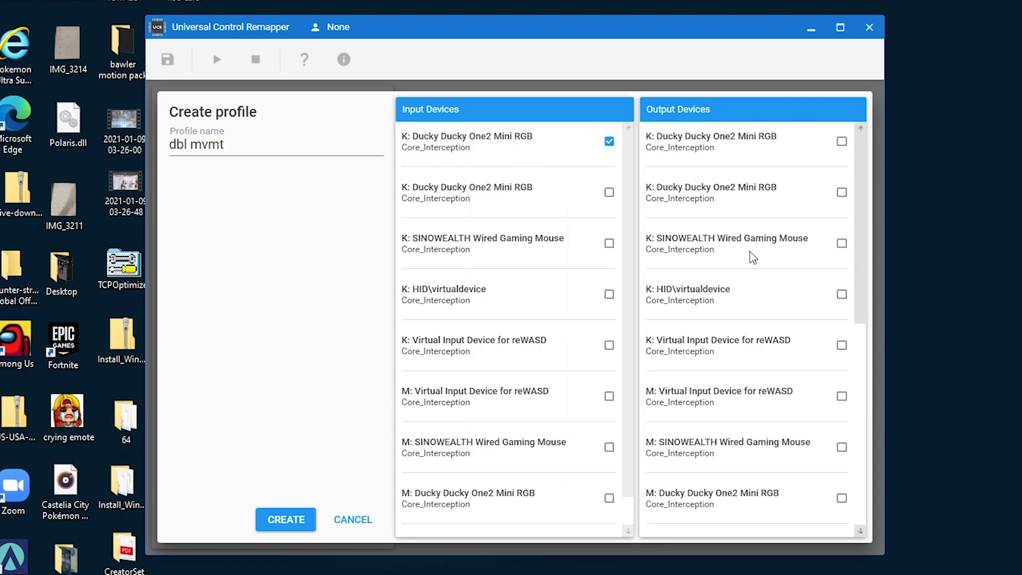
{"action": "left_click_drag", "start_coordinate": [860, 307], "coordinate": [865, 418]}
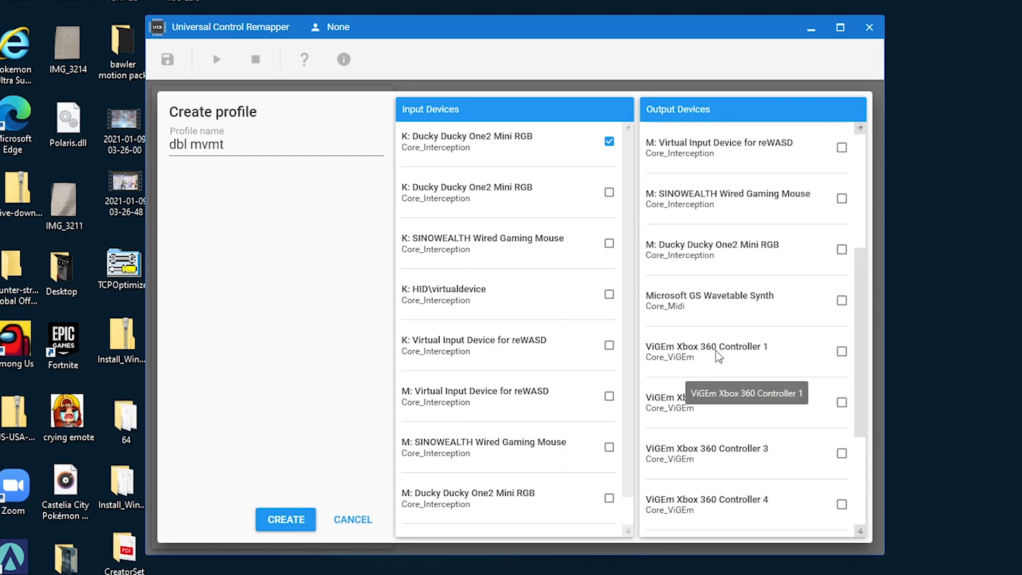
{"action": "left_click", "coordinate": [841, 351]}
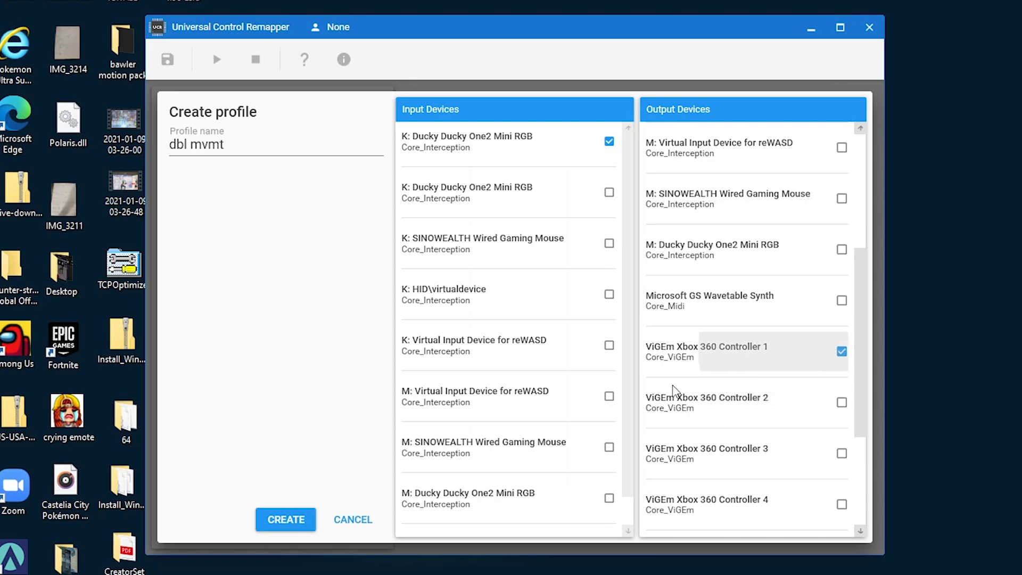
{"action": "left_click", "coordinate": [286, 527]}
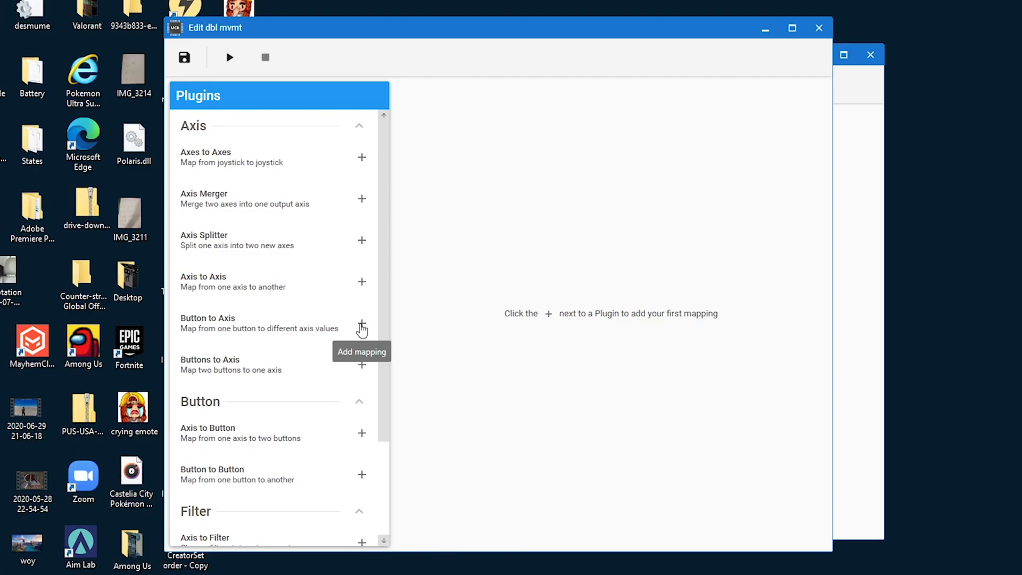
Step: Add a Button to Axis mapping named 'right'
{"action": "left_click", "coordinate": [361, 326]}
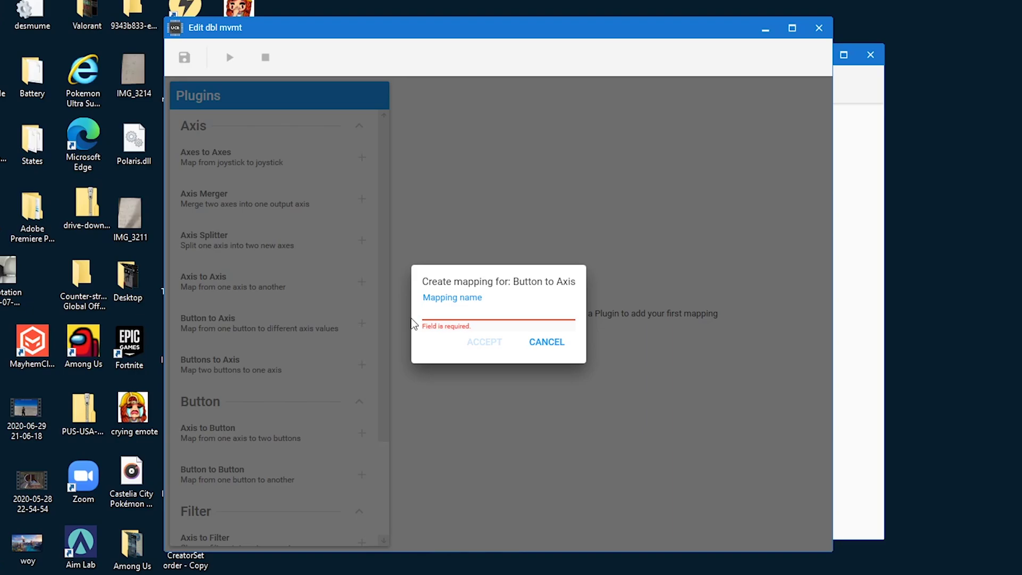
{"action": "type", "text": "right"}
{"action": "left_click", "coordinate": [485, 343]}
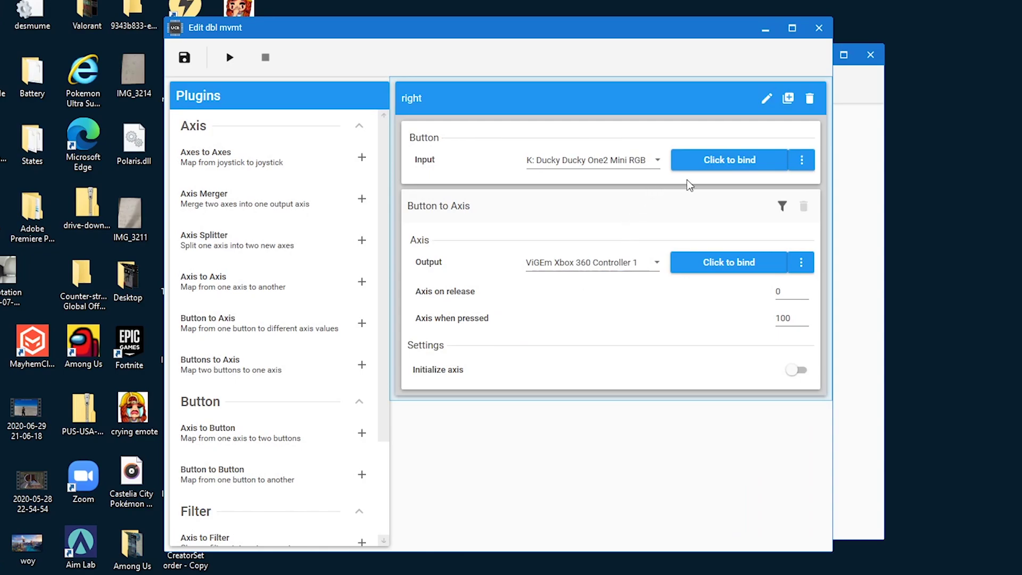
Step: Bind the D key as its input and Controller 1's LX axis as its output
{"action": "left_click", "coordinate": [742, 167]}
{"action": "key", "text": "d"}
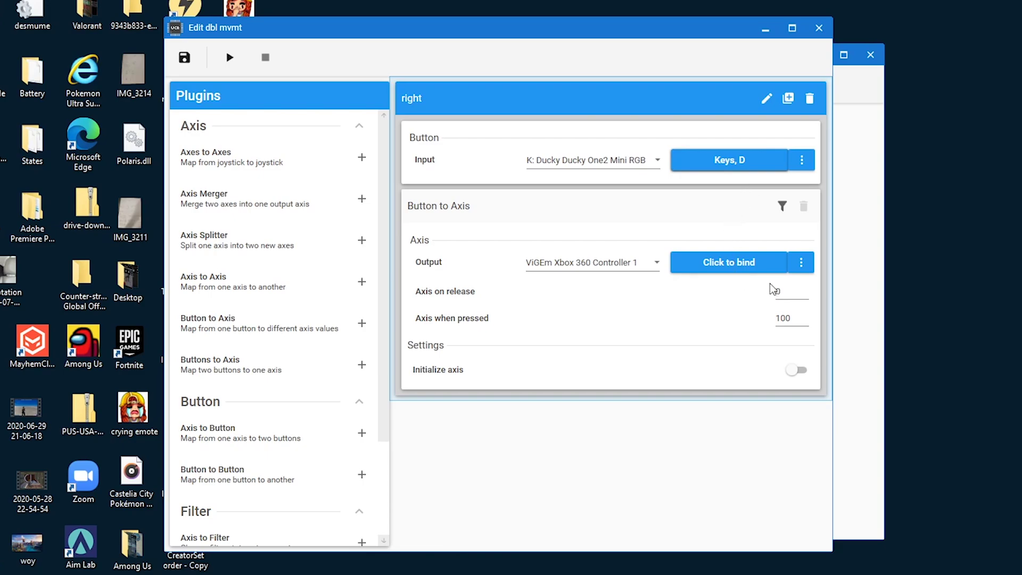
{"action": "left_click", "coordinate": [802, 263]}
{"action": "mouse_move", "coordinate": [878, 282]}
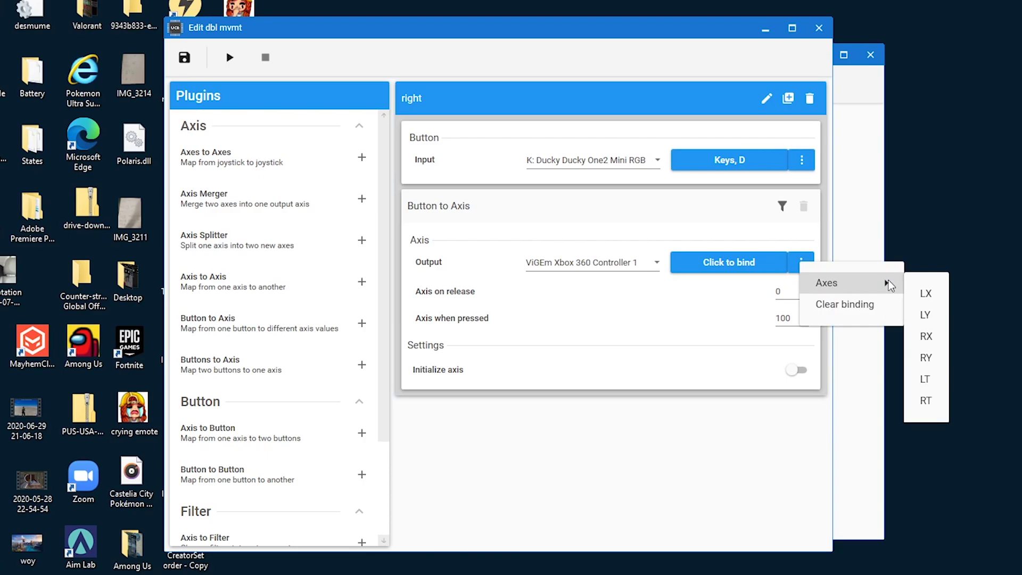
{"action": "left_click", "coordinate": [926, 294]}
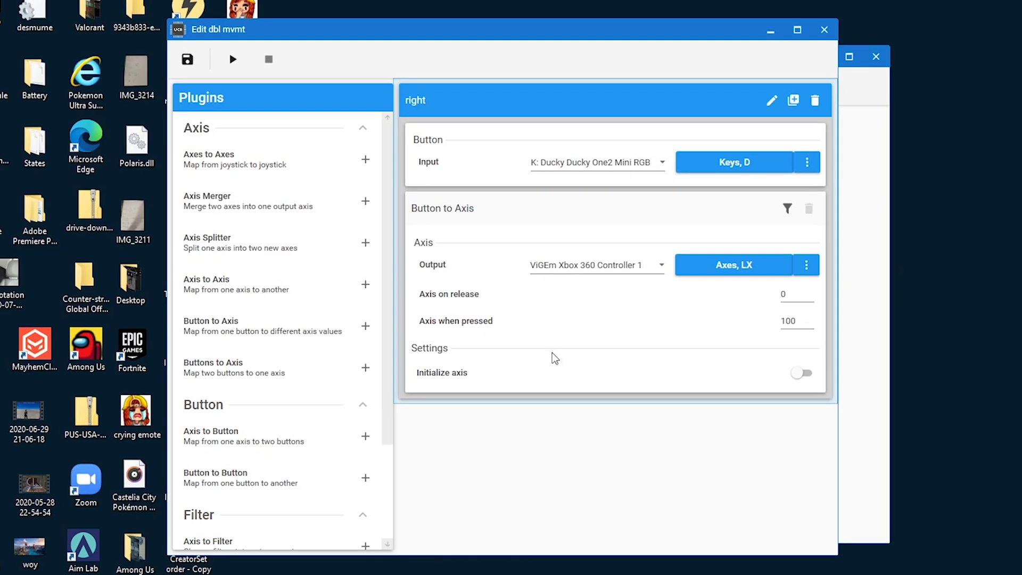
Step: Add a 'left' Button to Axis mapping binding the A key to the LX axis
{"action": "left_click", "coordinate": [366, 326]}
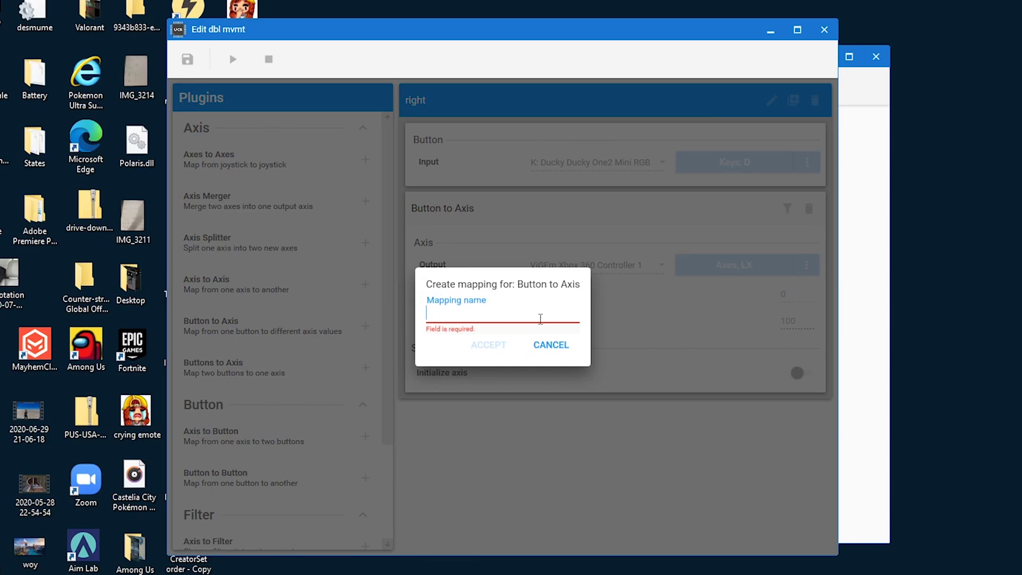
{"action": "type", "text": "left"}
{"action": "left_click", "coordinate": [502, 347]}
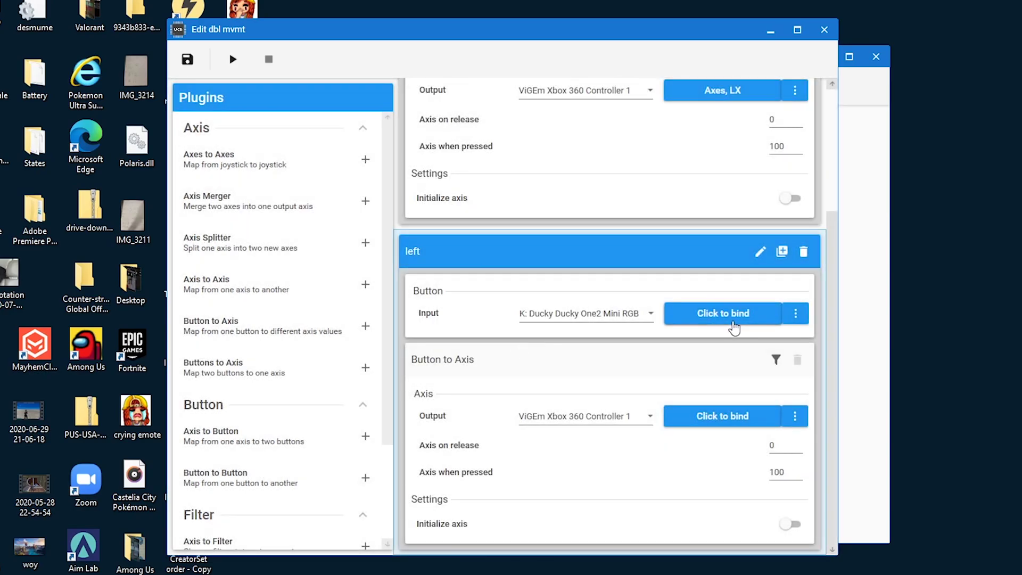
{"action": "left_click", "coordinate": [728, 319]}
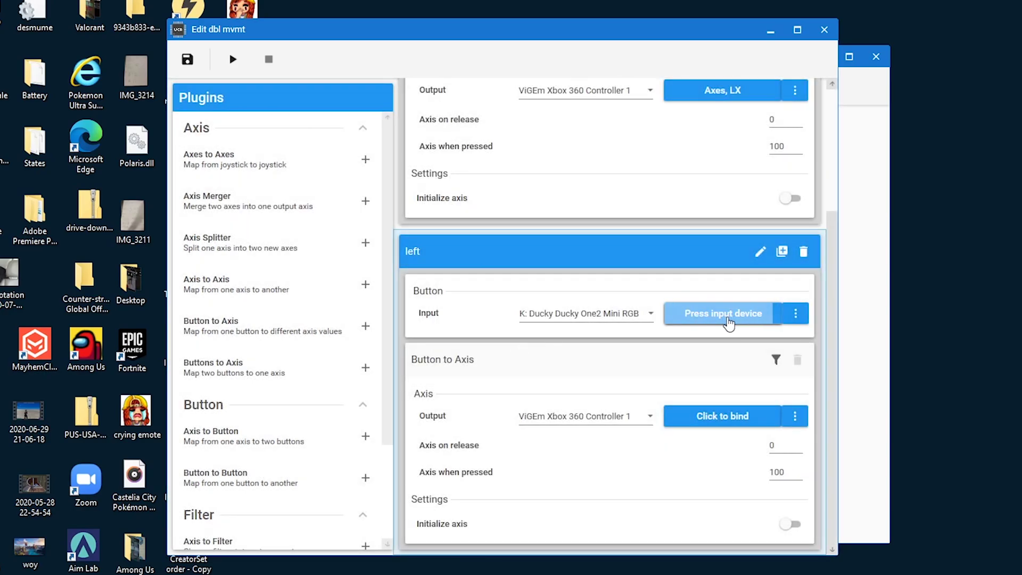
{"action": "key", "text": "a"}
{"action": "left_click", "coordinate": [795, 417]}
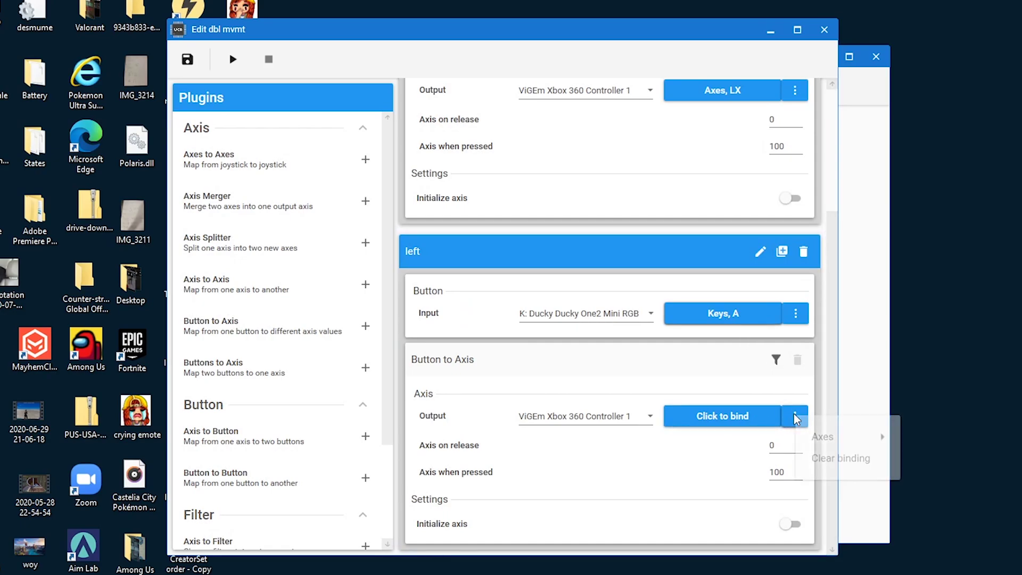
{"action": "mouse_move", "coordinate": [841, 440]}
{"action": "left_click", "coordinate": [923, 438]}
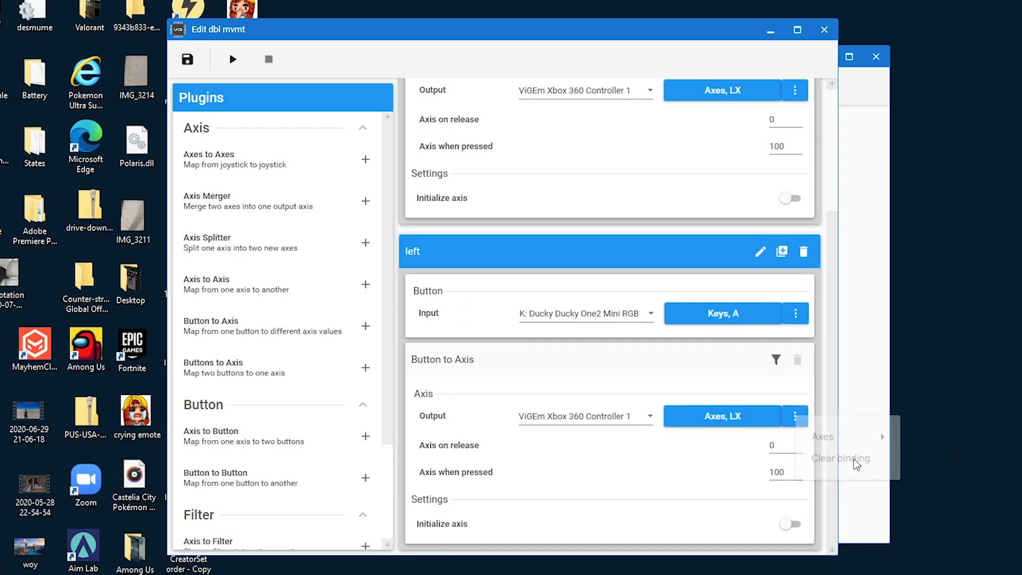
Step: Set the left mapping's pressed axis value to -100 and activate the dbl mvmt profile
{"action": "left_click", "coordinate": [770, 472]}
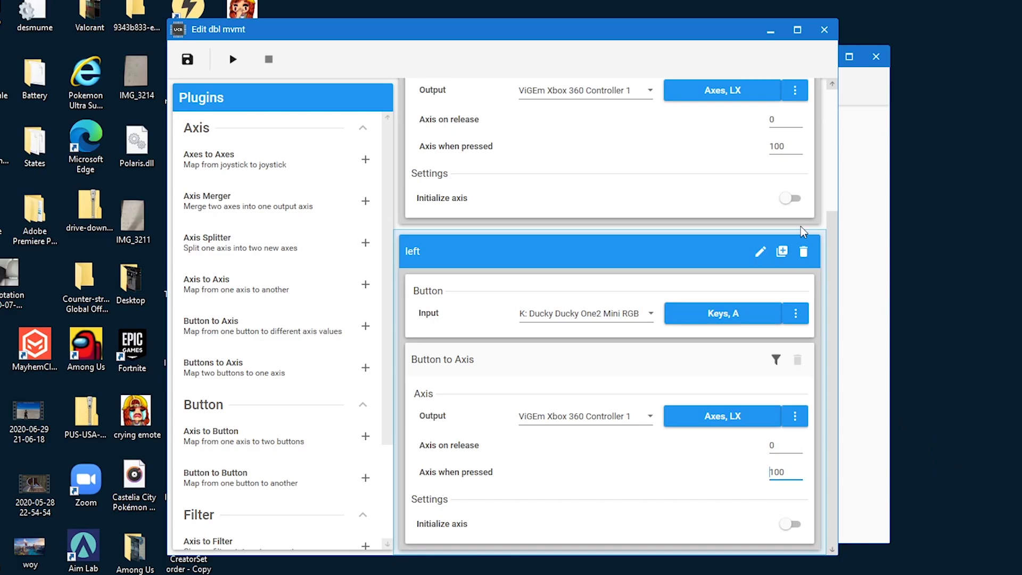
{"action": "left_click", "coordinate": [774, 147]}
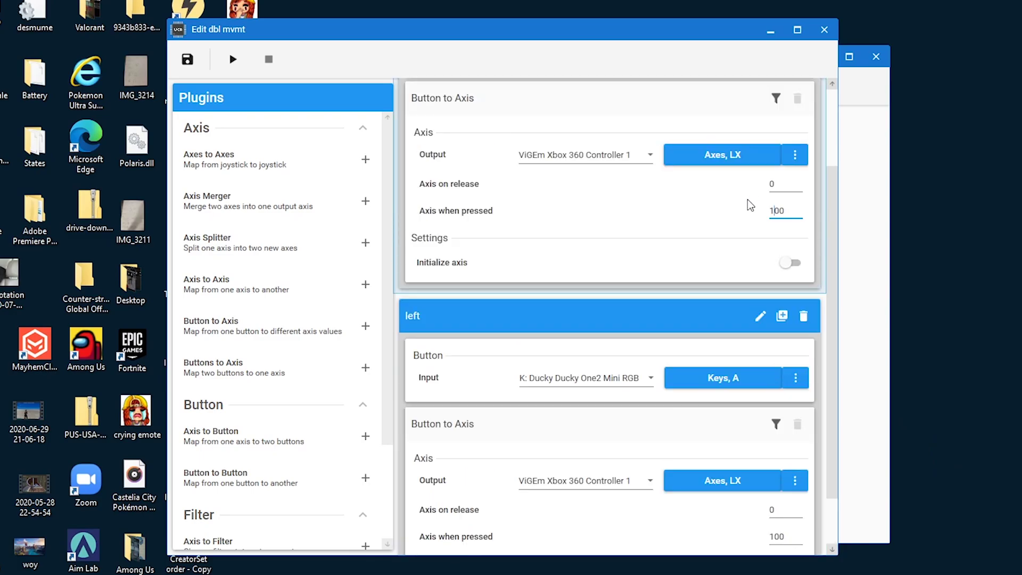
{"action": "scroll", "coordinate": [750, 205], "scroll_direction": "down", "scroll_amount": 1}
{"action": "left_click", "coordinate": [772, 473]}
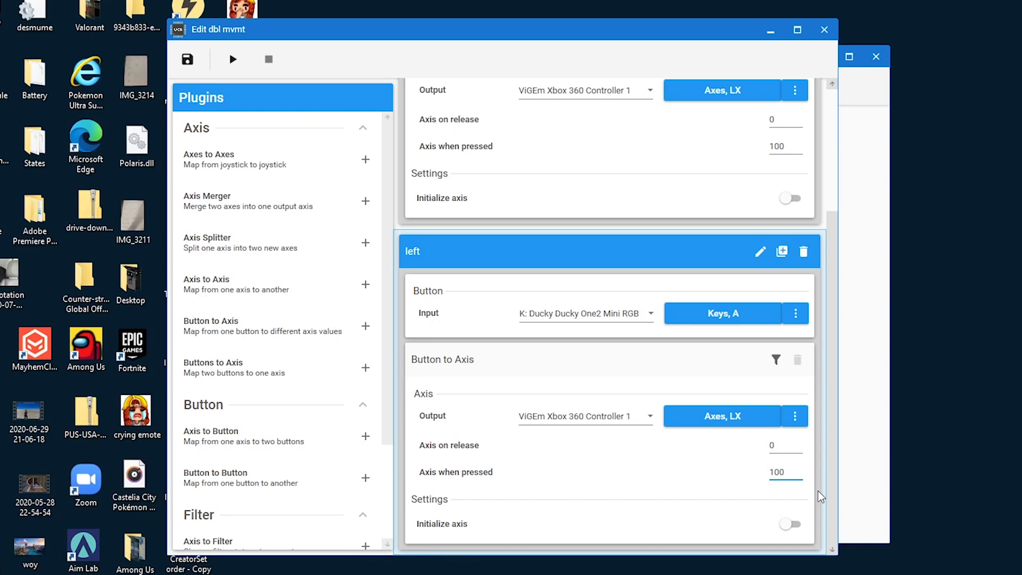
{"action": "type", "text": "-"}
{"action": "left_click", "coordinate": [745, 481]}
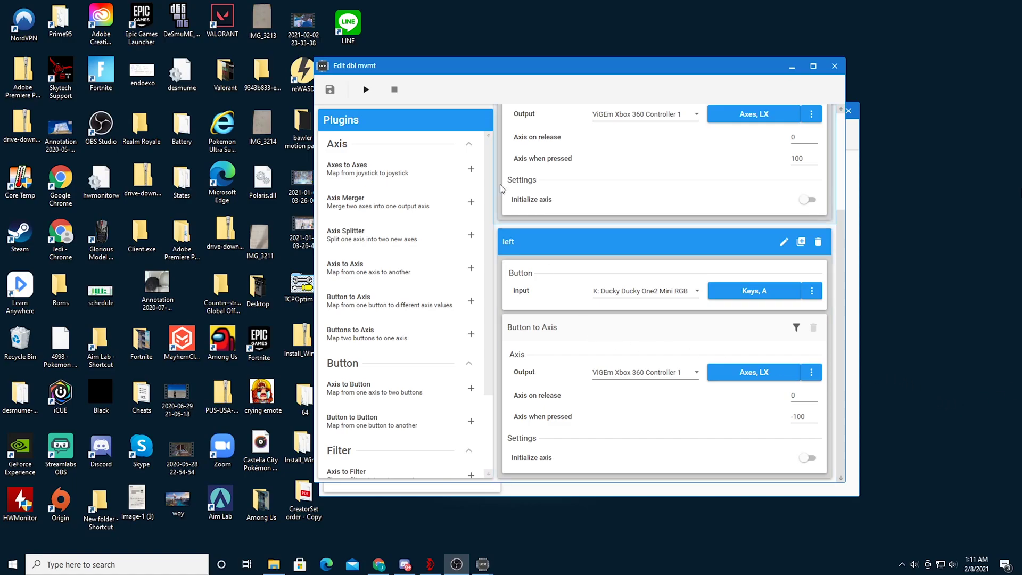
{"action": "left_click", "coordinate": [364, 90]}
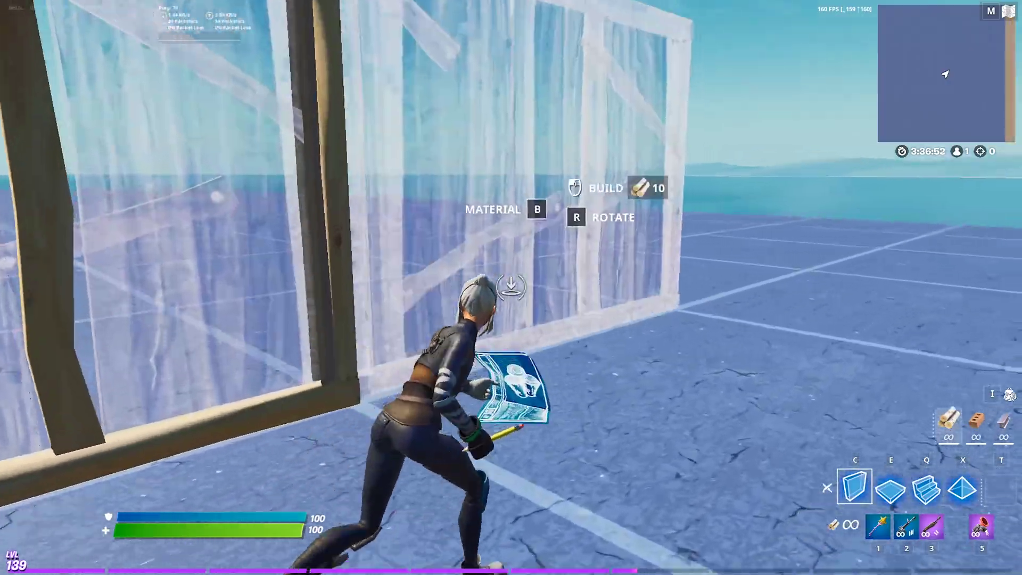
Step: In a Fortnite match, place a wall, strafe right with D, switch to pickaxe, and walk forward
{"action": "left_click", "coordinate": [511, 287]}
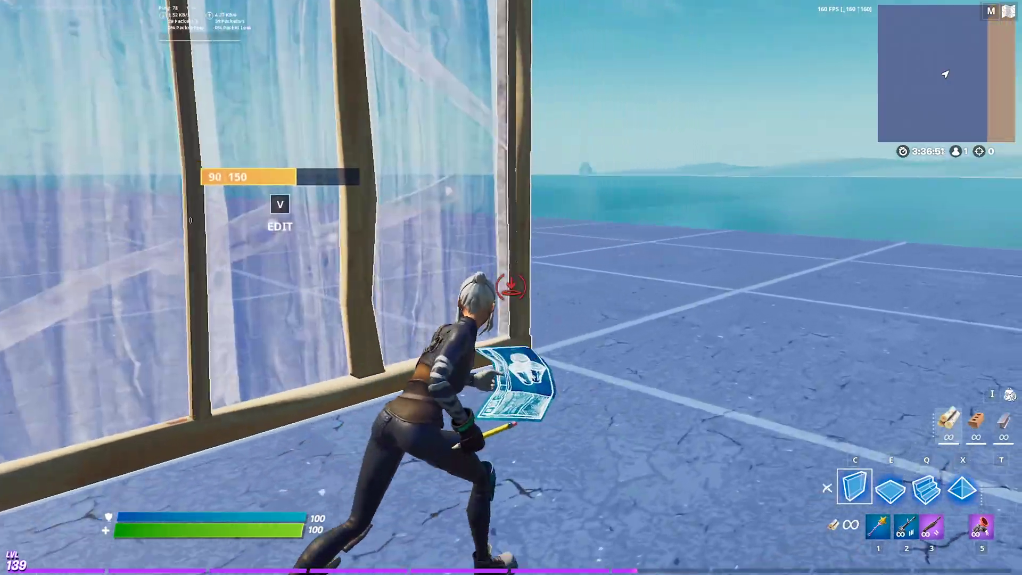
{"action": "key", "text": "d"}
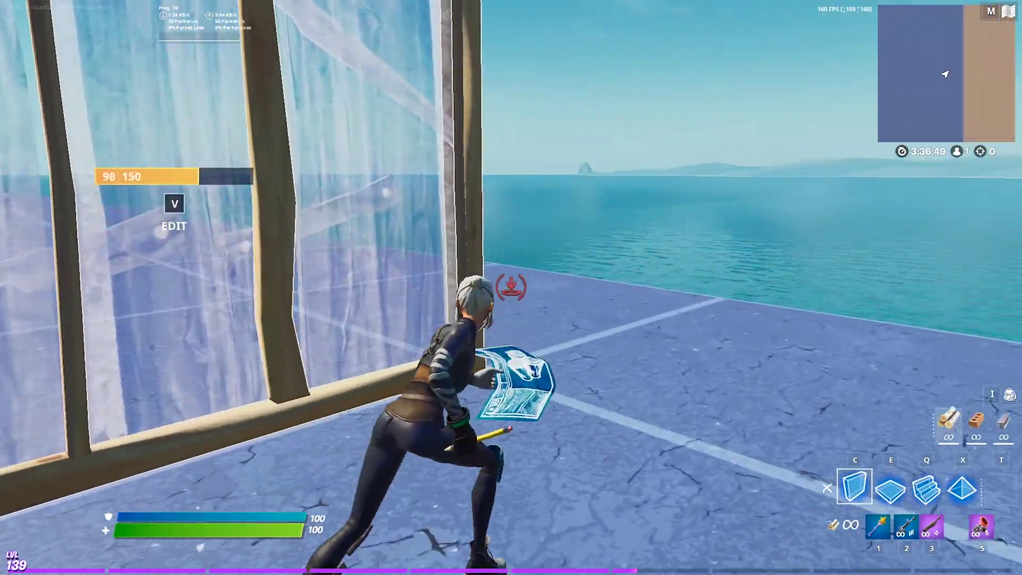
{"action": "key", "text": "1"}
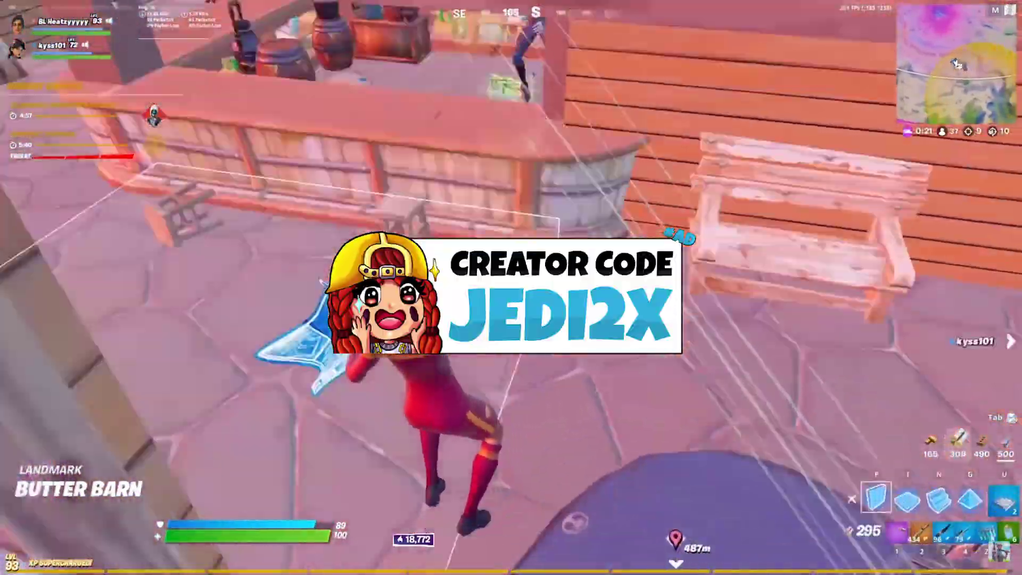
{"action": "key", "text": "w"}
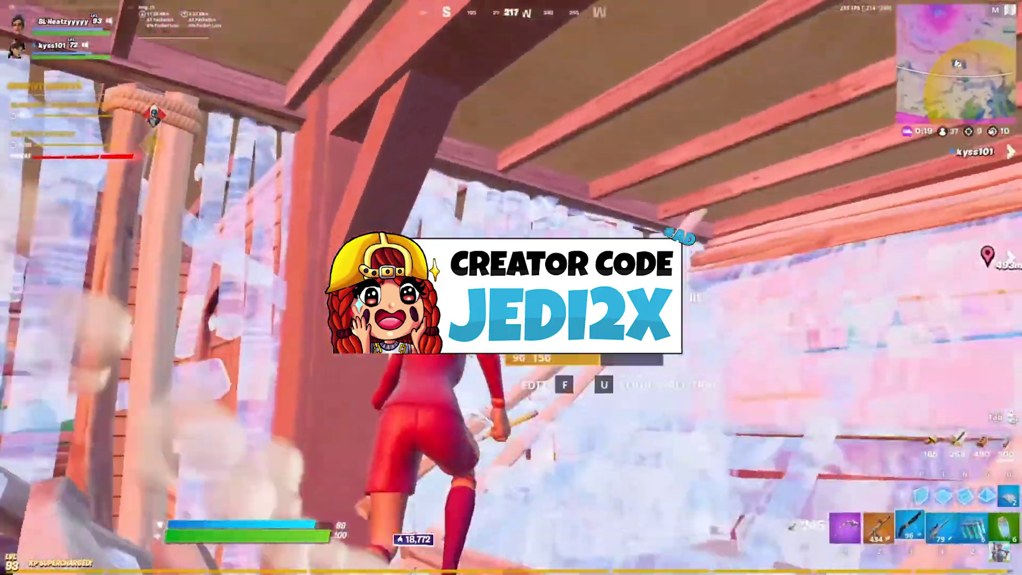
{"action": "key", "text": "w"}
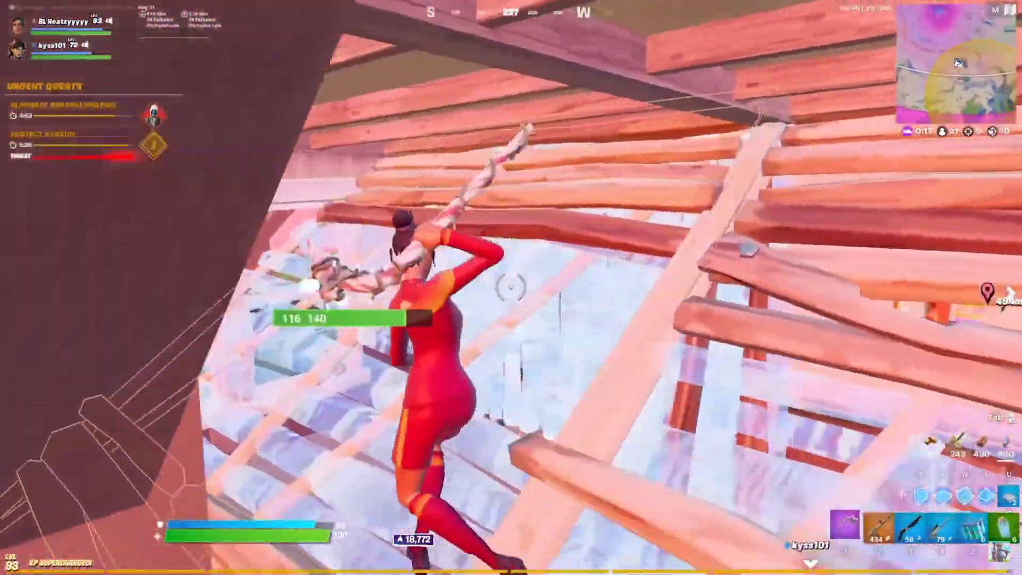